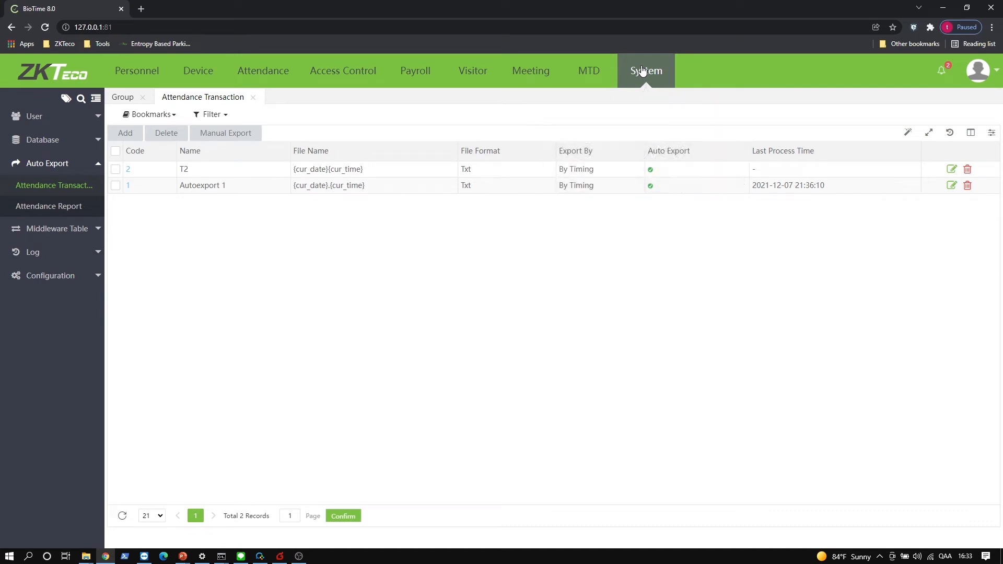
- Back up biotime1 manually to the default path C:\BioTime\files\backup as 20211208163357.sql
{"action": "left_click", "coordinate": [644, 71]}
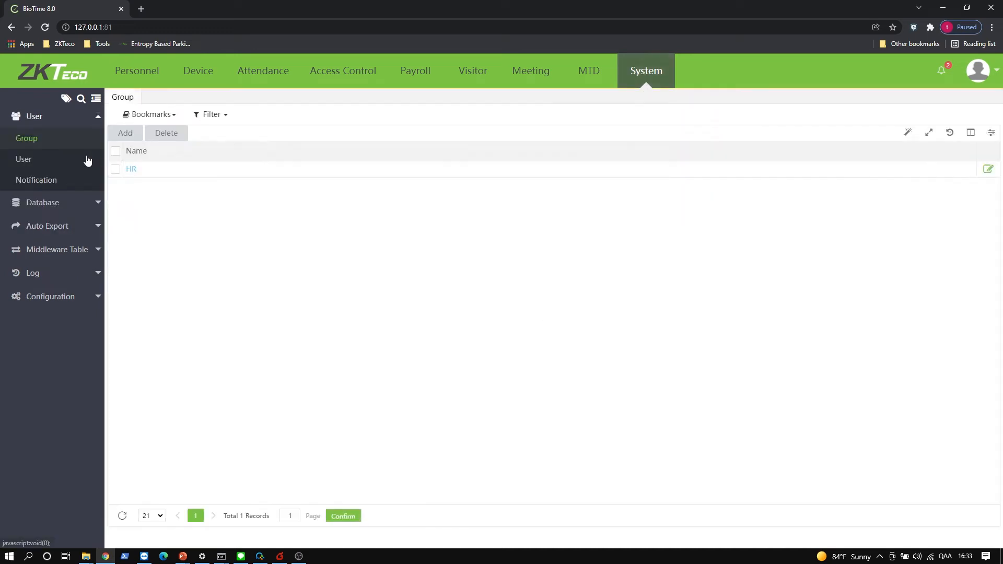
{"action": "left_click", "coordinate": [49, 206]}
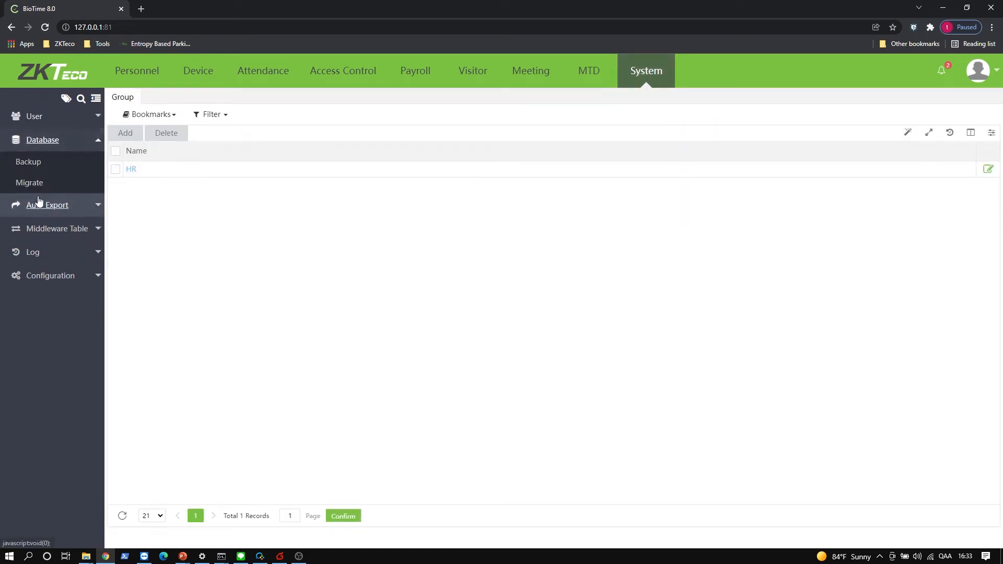
{"action": "left_click", "coordinate": [34, 163]}
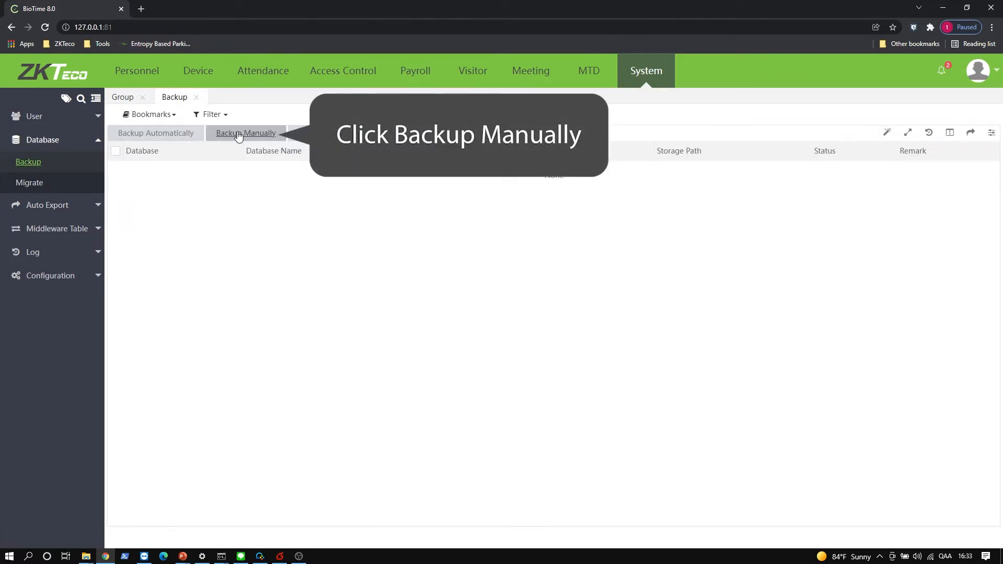
{"action": "left_click", "coordinate": [238, 135]}
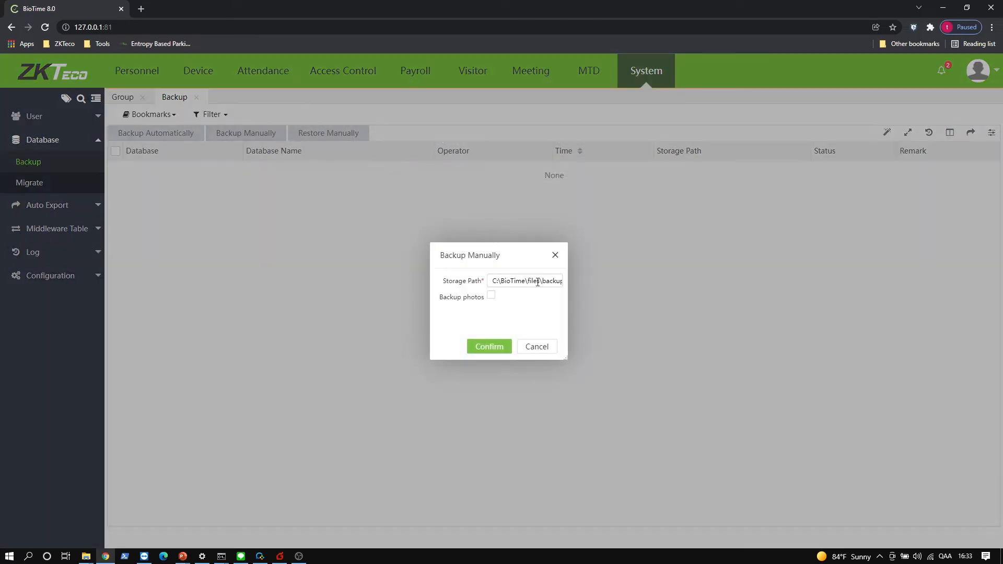
{"action": "left_click", "coordinate": [483, 343]}
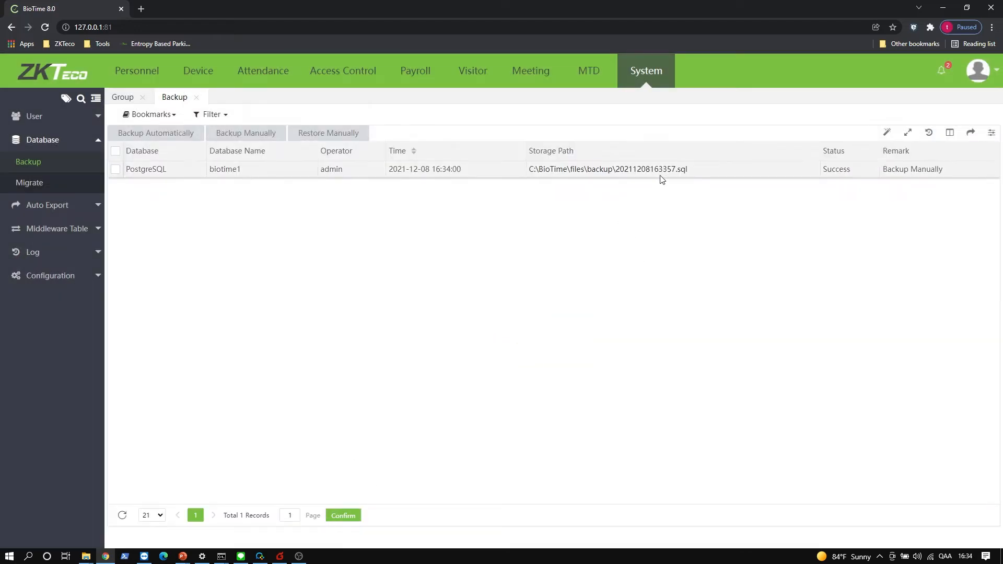
- Browse in Explorer to C:\BioTime\files\backup and select 20211208163357.sql to confirm it exists
{"action": "left_click_drag", "start_coordinate": [696, 170], "coordinate": [527, 168]}
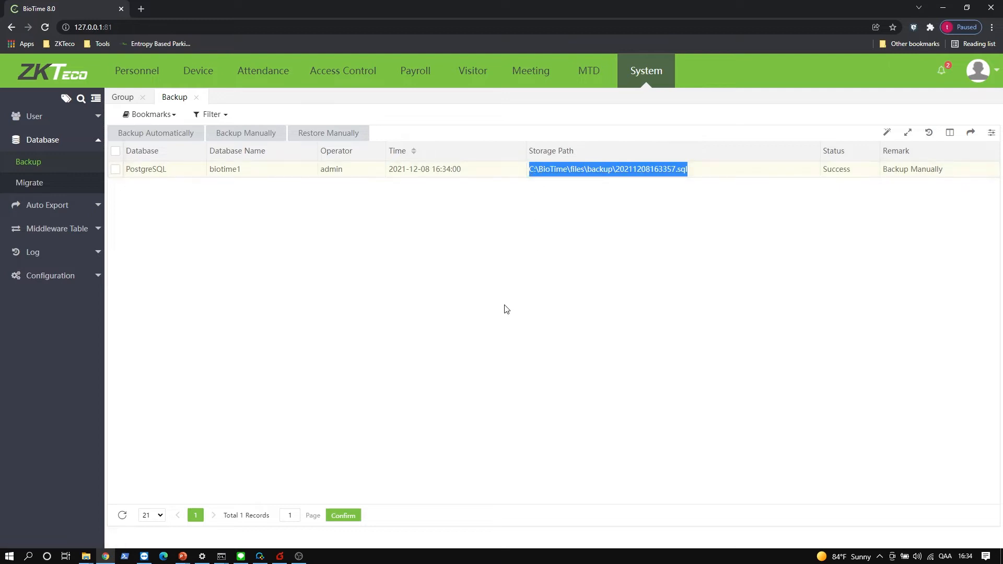
{"action": "left_click", "coordinate": [87, 557]}
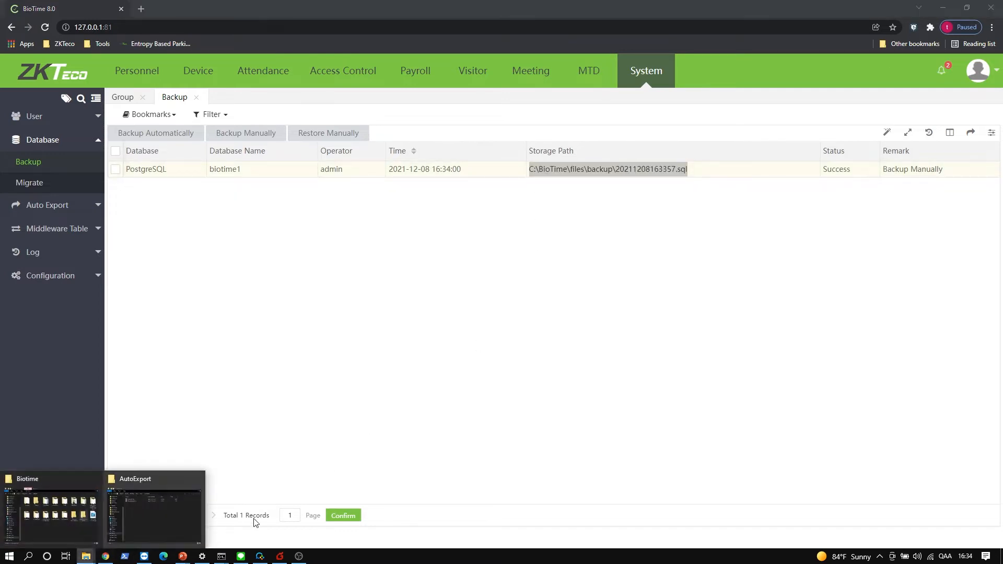
{"action": "left_click", "coordinate": [160, 523]}
{"action": "left_click", "coordinate": [643, 135]}
{"action": "left_click", "coordinate": [617, 213]}
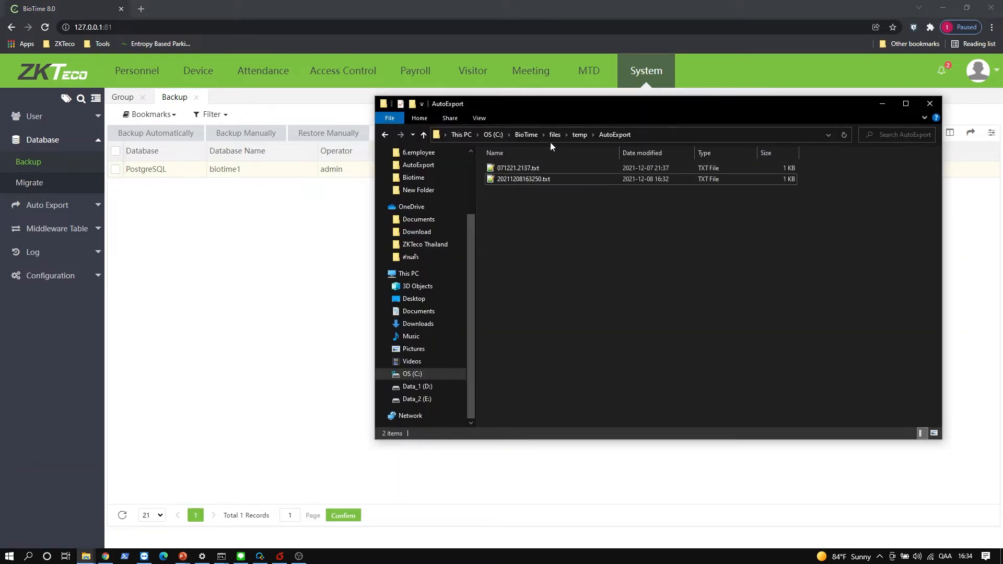
{"action": "left_click", "coordinate": [580, 135]}
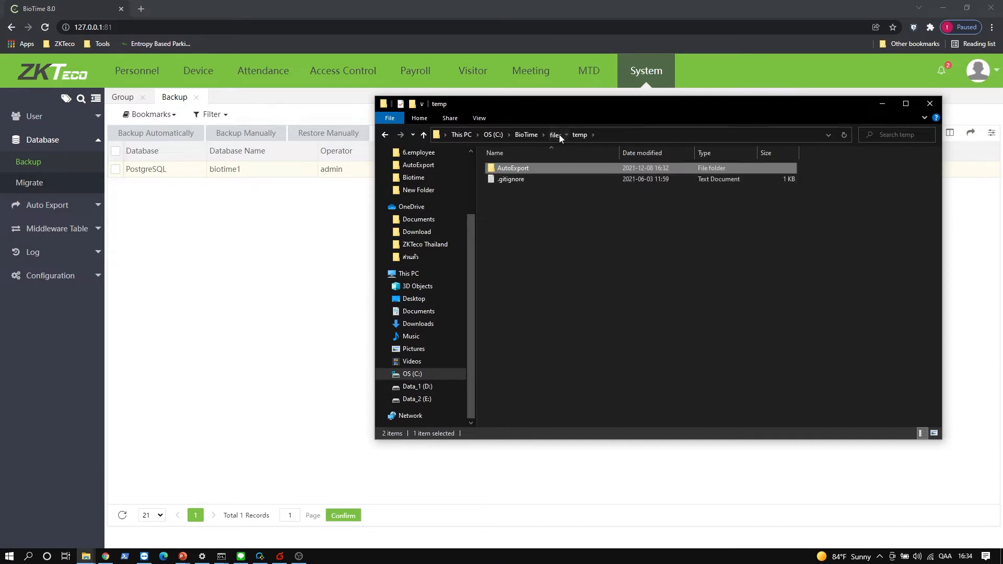
{"action": "left_click", "coordinate": [556, 135]}
{"action": "double_click", "coordinate": [513, 192]}
{"action": "left_click", "coordinate": [540, 191]}
{"action": "left_click_drag", "start_coordinate": [588, 109], "coordinate": [581, 187]}
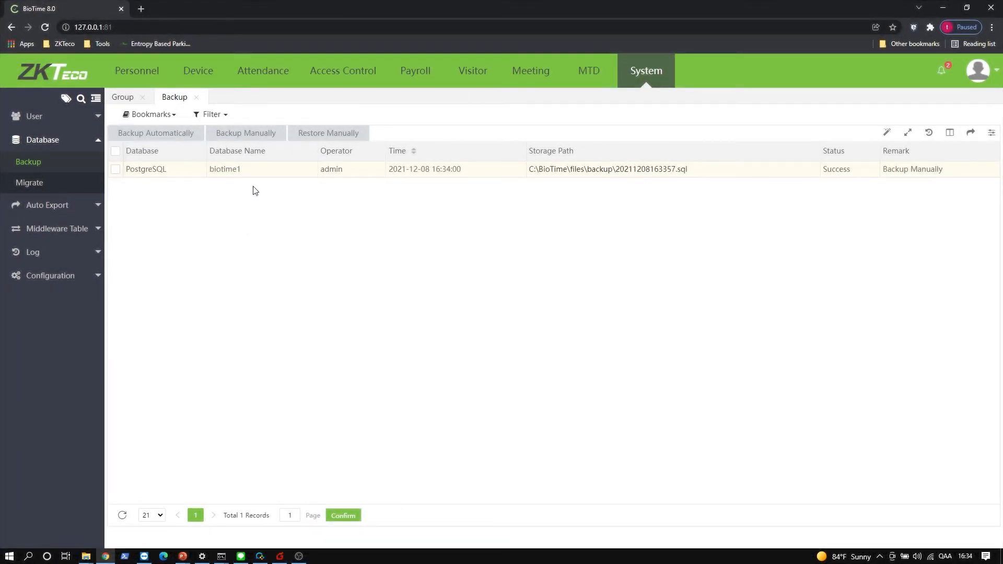
- Open Restore Manually from System > Database > Backup and start entering biotime888 as the database name
{"action": "left_click", "coordinate": [650, 78]}
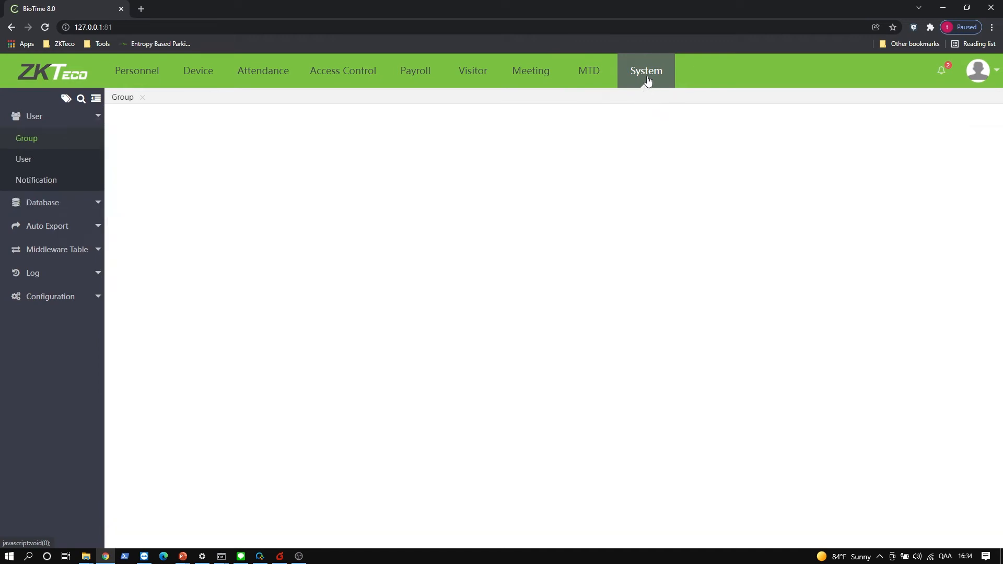
{"action": "left_click", "coordinate": [45, 206]}
{"action": "left_click", "coordinate": [45, 164]}
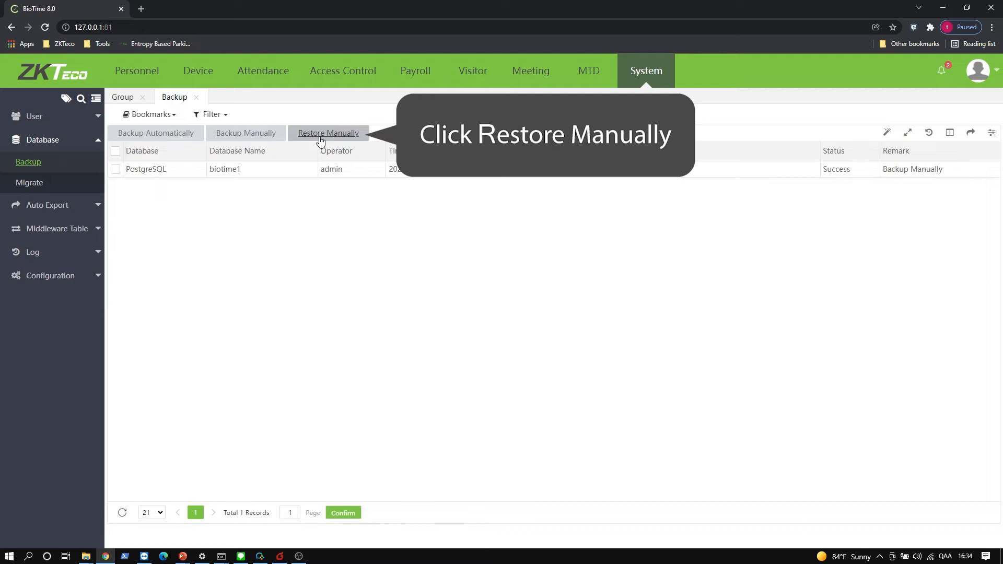
{"action": "left_click", "coordinate": [321, 137]}
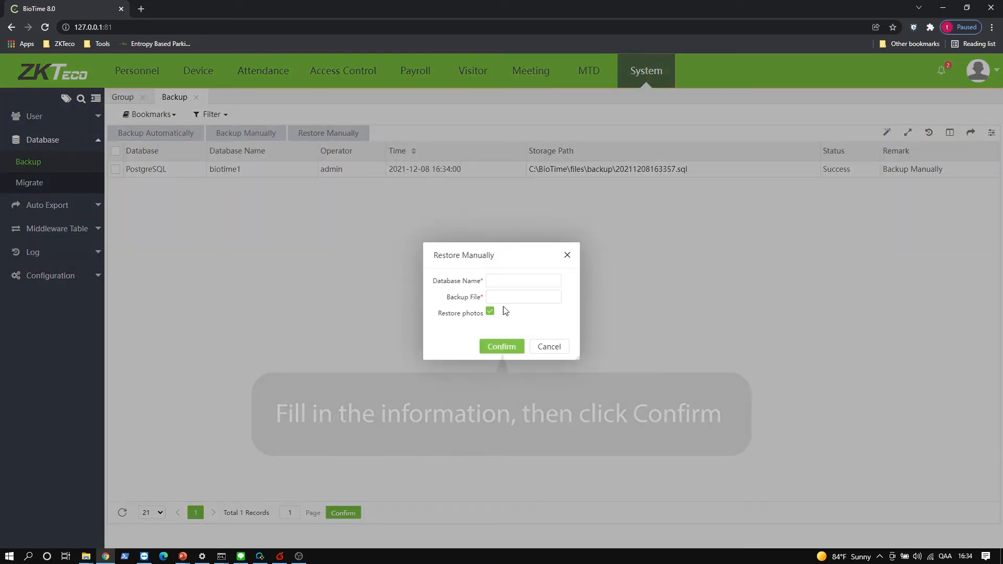
{"action": "left_click", "coordinate": [515, 279]}
{"action": "type", "text": "biot"}
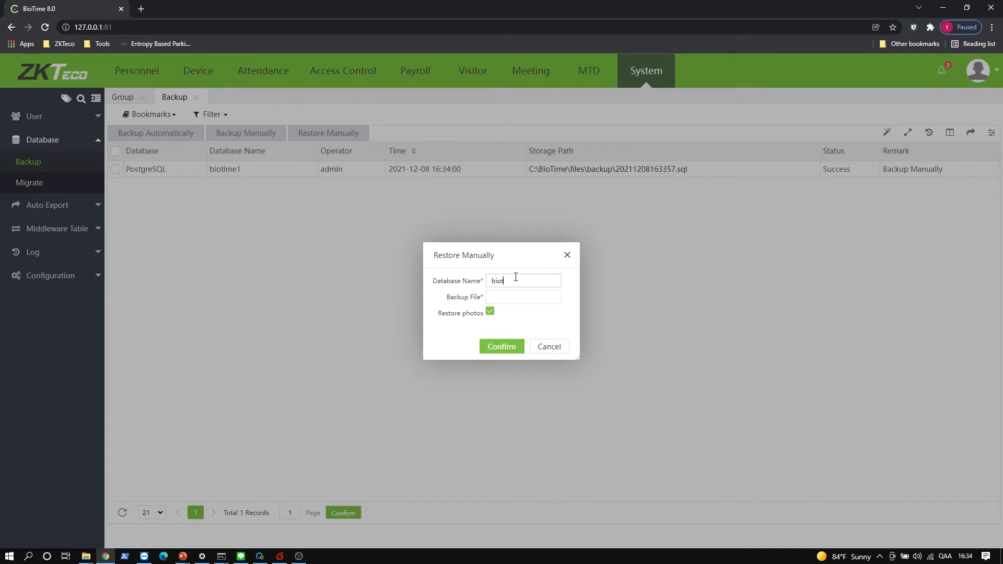
{"action": "type", "text": "ooime888"}
- Turn off photo restore and paste the backup folder path into the Backup File field
{"action": "left_click", "coordinate": [491, 311]}
{"action": "left_click", "coordinate": [502, 298]}
{"action": "mouse_move", "coordinate": [86, 556]}
{"action": "left_click", "coordinate": [179, 520]}
{"action": "left_click", "coordinate": [622, 215]}
{"action": "key", "text": "ctrl+c"}
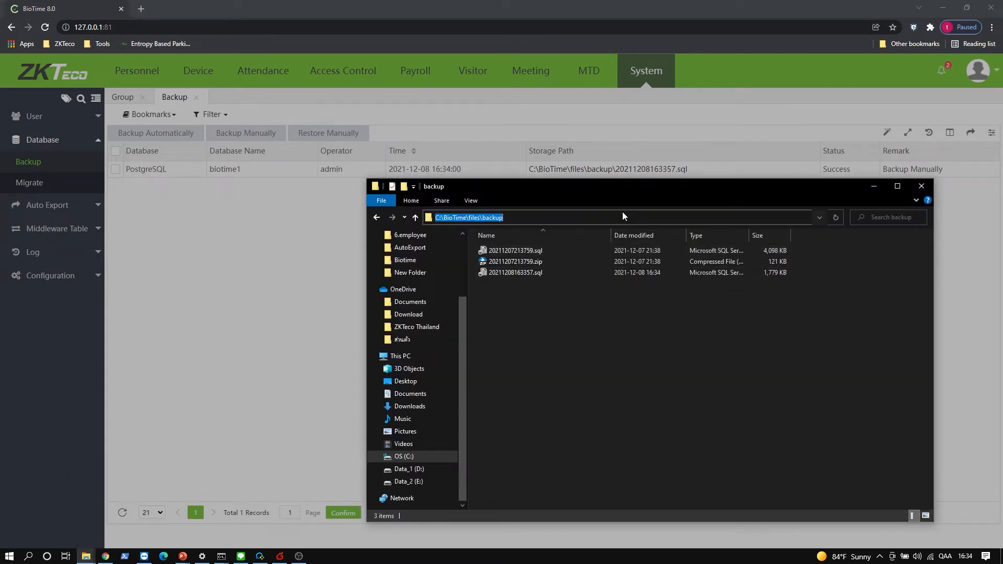
{"action": "left_click", "coordinate": [271, 318]}
{"action": "left_click", "coordinate": [508, 303]}
{"action": "key", "text": "ctrl+v"}
- Append \20211208163357.sql to the Backup File path, copying the name from Explorer
{"action": "mouse_move", "coordinate": [86, 556]}
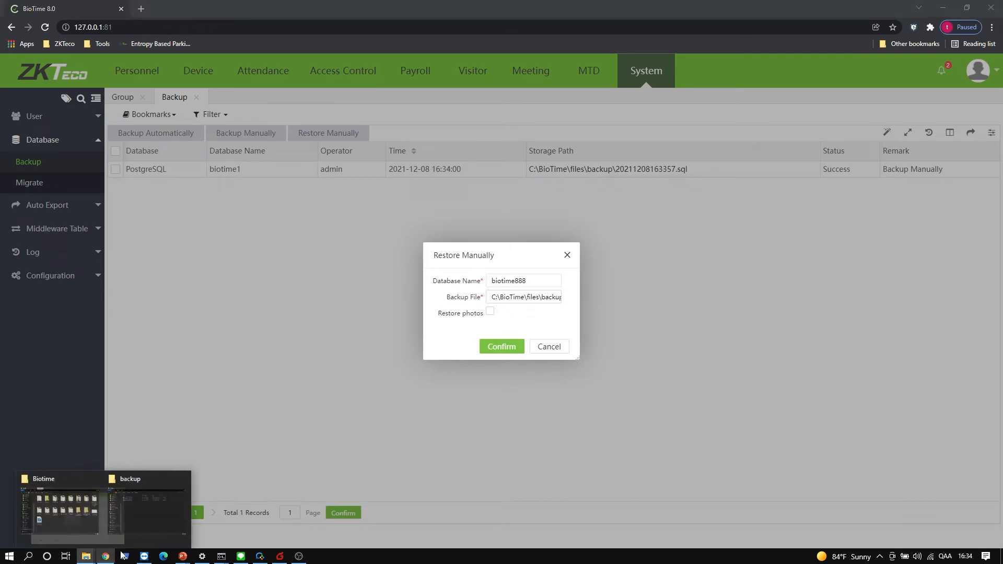
{"action": "left_click", "coordinate": [157, 515]}
{"action": "left_click", "coordinate": [548, 275]}
{"action": "key", "text": "F2"}
{"action": "key", "text": "ctrl+a"}
{"action": "key", "text": "ctrl+c"}
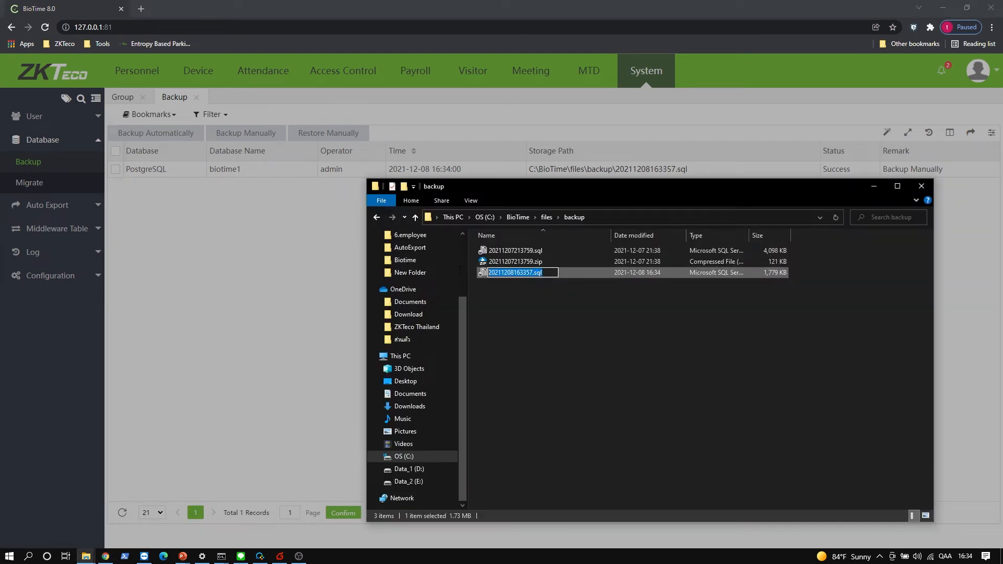
{"action": "left_click", "coordinate": [308, 311]}
{"action": "left_click", "coordinate": [304, 312]}
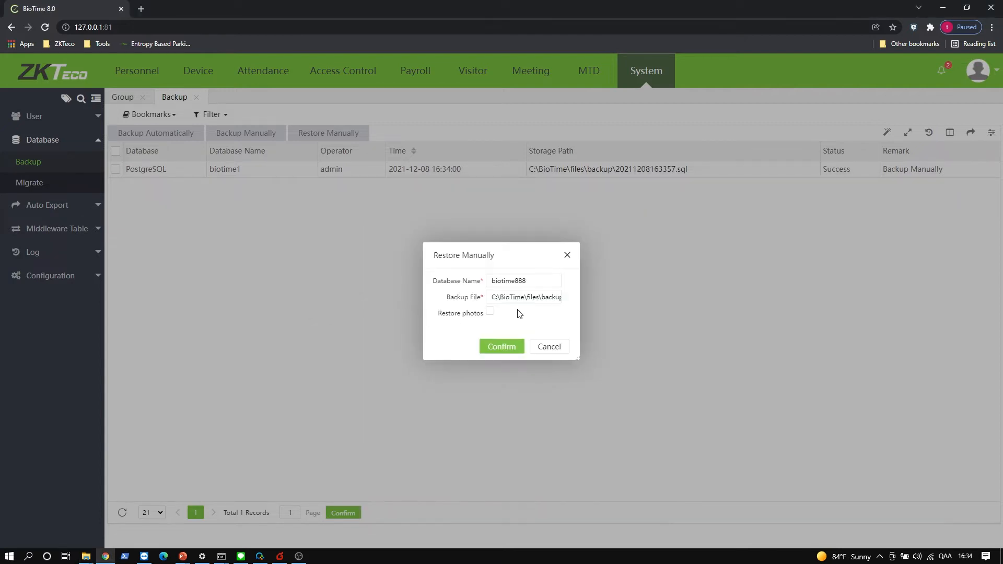
{"action": "key", "text": "End"}
{"action": "type", "text": "\\"}
{"action": "key", "text": "ctrl+v"}
- Restore the backup into biotime888, then search Windows for 'biot'
{"action": "left_click", "coordinate": [506, 350]}
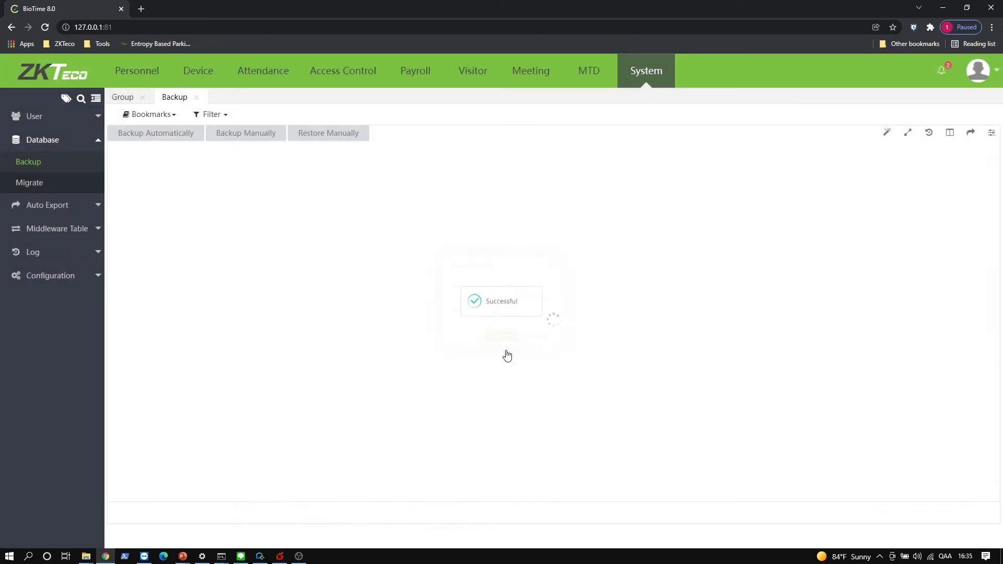
{"action": "left_click_drag", "start_coordinate": [251, 169], "coordinate": [208, 167]}
{"action": "left_click", "coordinate": [263, 252]}
{"action": "left_click", "coordinate": [7, 557]}
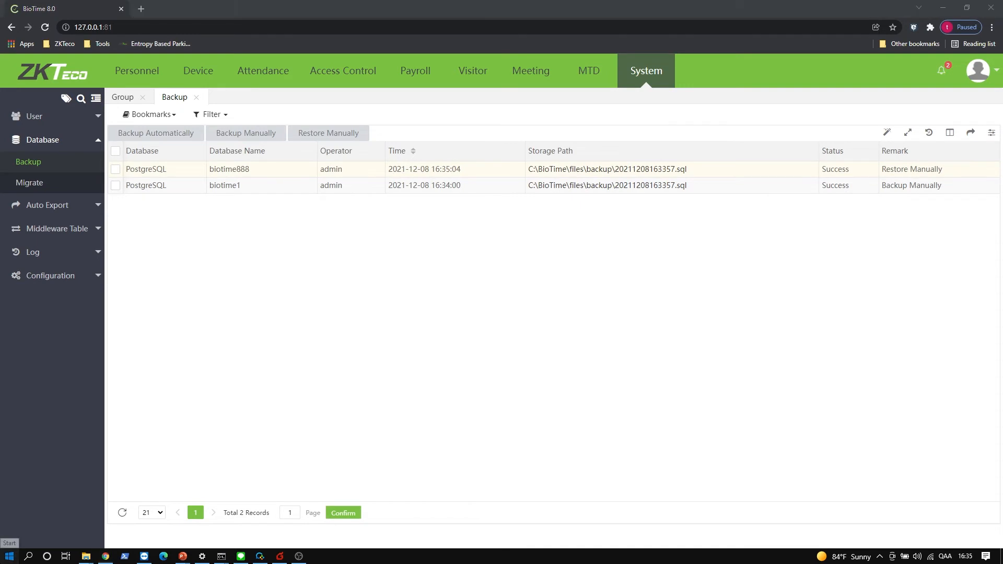
{"action": "type", "text": "biot"}
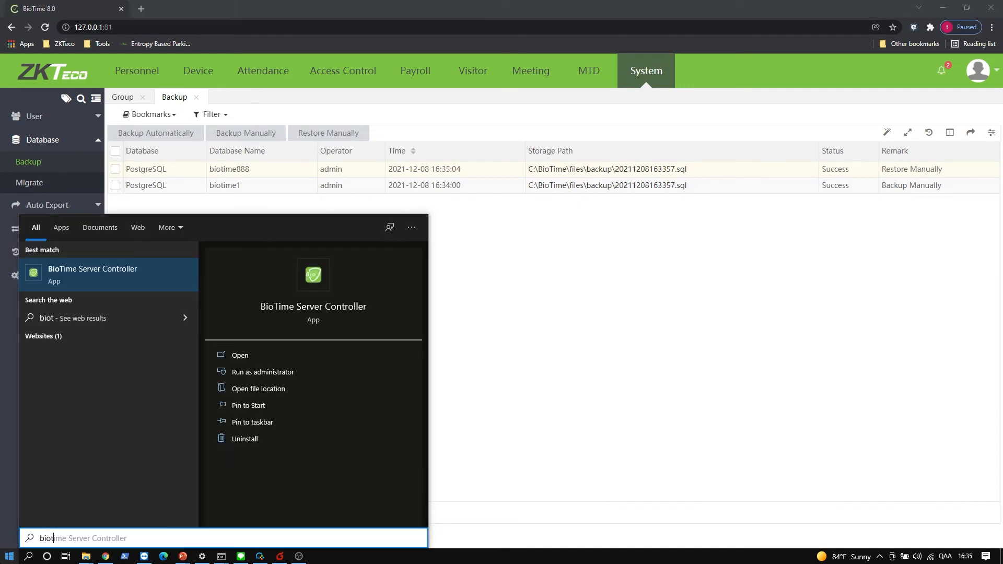
- Launch BioTime Server Controller and stop the BioTime service
{"action": "left_click", "coordinate": [121, 270]}
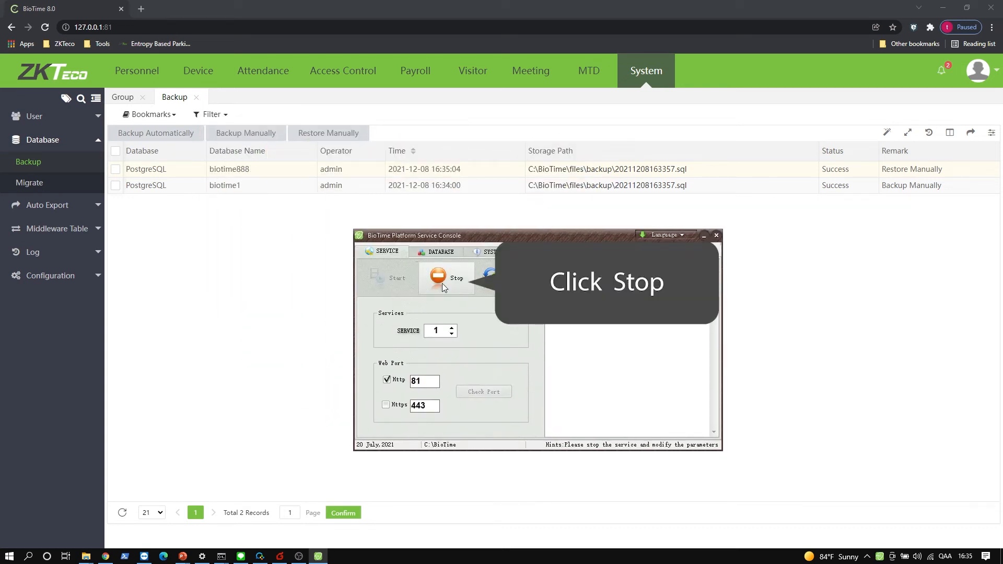
{"action": "left_click", "coordinate": [442, 283]}
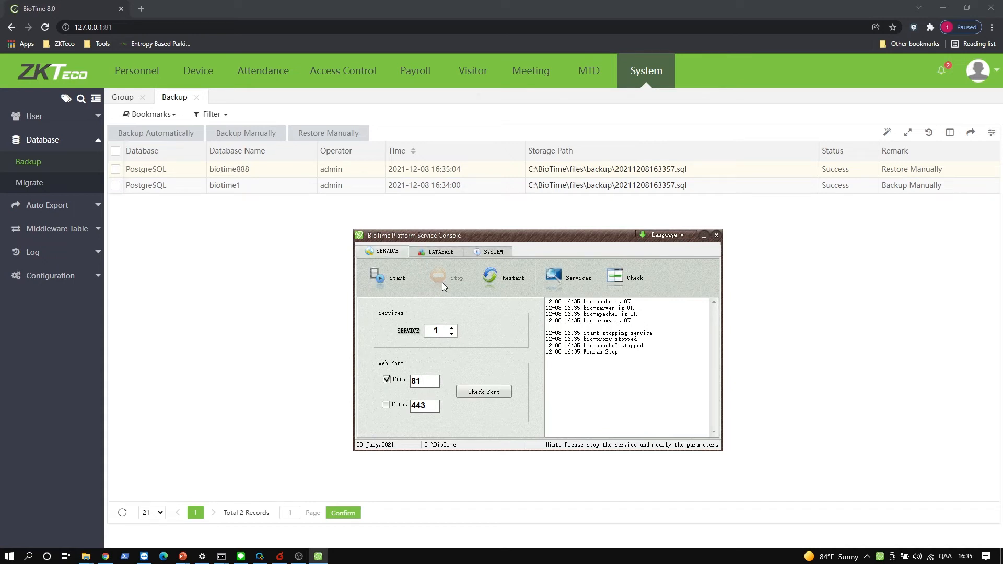
- Set DB NAME to biotime888, pass the connection test, and create the tables
{"action": "left_click", "coordinate": [440, 253]}
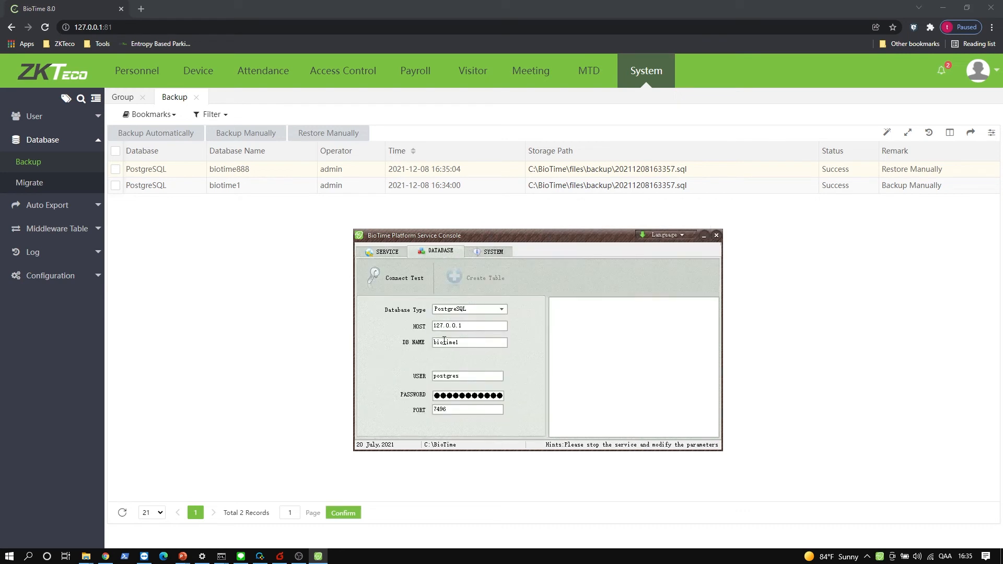
{"action": "key", "text": "BackSpace"}
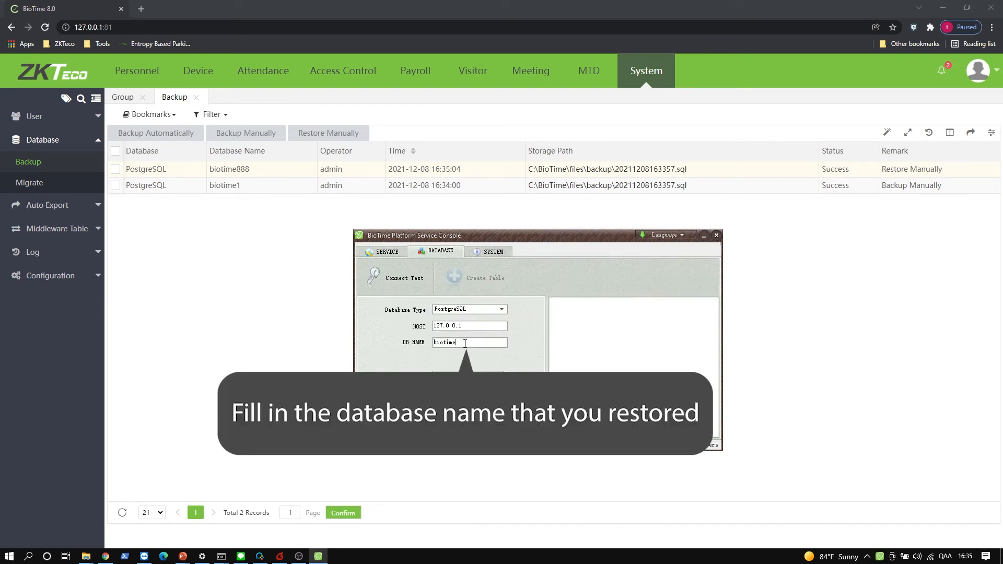
{"action": "type", "text": "8888"}
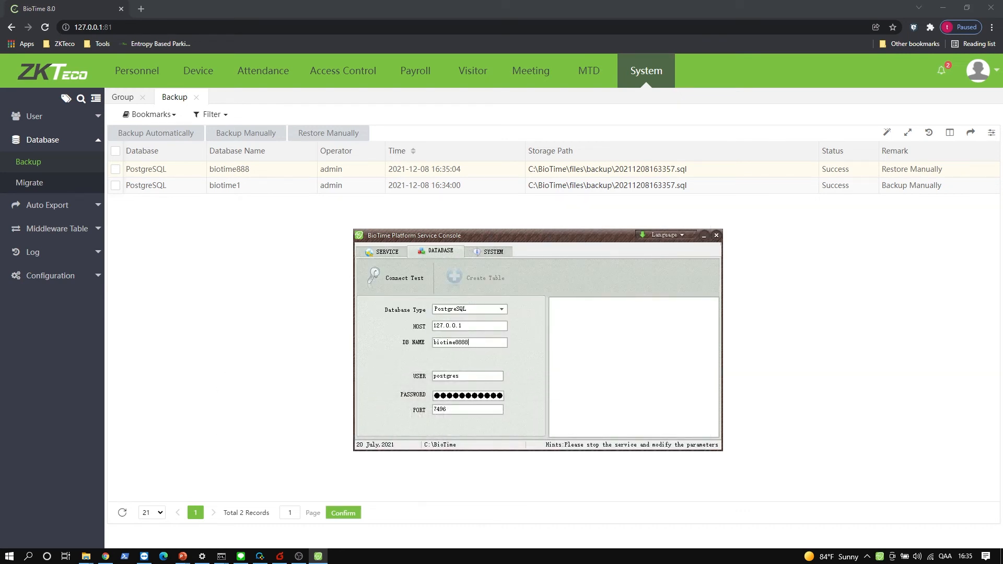
{"action": "left_click", "coordinate": [397, 287]}
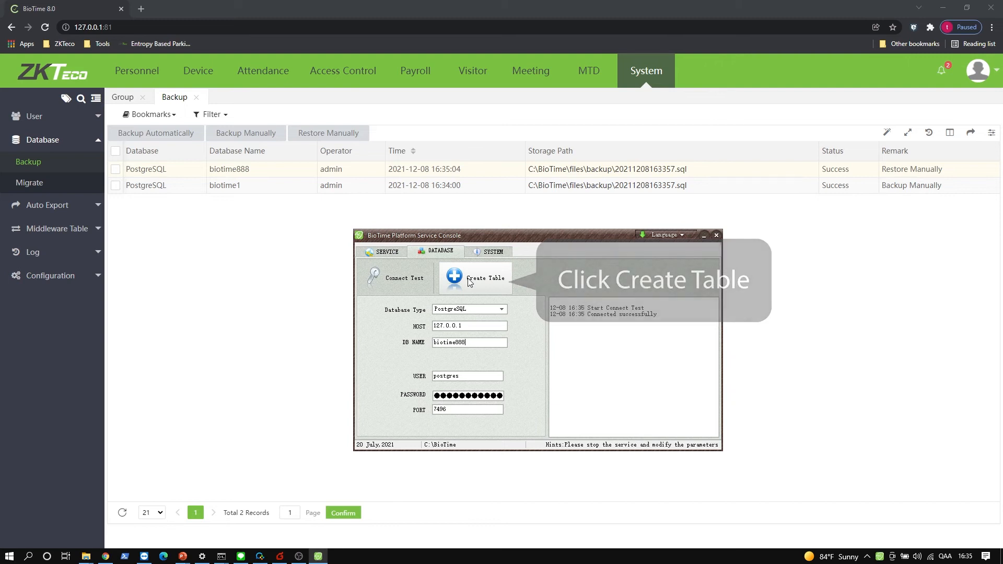
{"action": "left_click", "coordinate": [469, 281]}
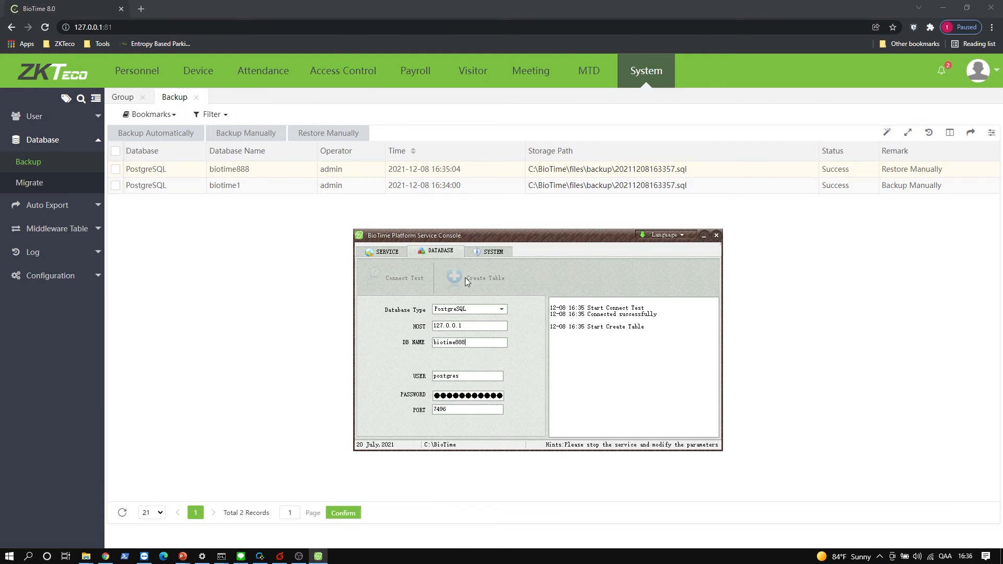
{"action": "double_click", "coordinate": [637, 335]}
{"action": "left_click", "coordinate": [580, 347]}
- Start the BioTime service again from the SERVICE tab
{"action": "left_click", "coordinate": [381, 251]}
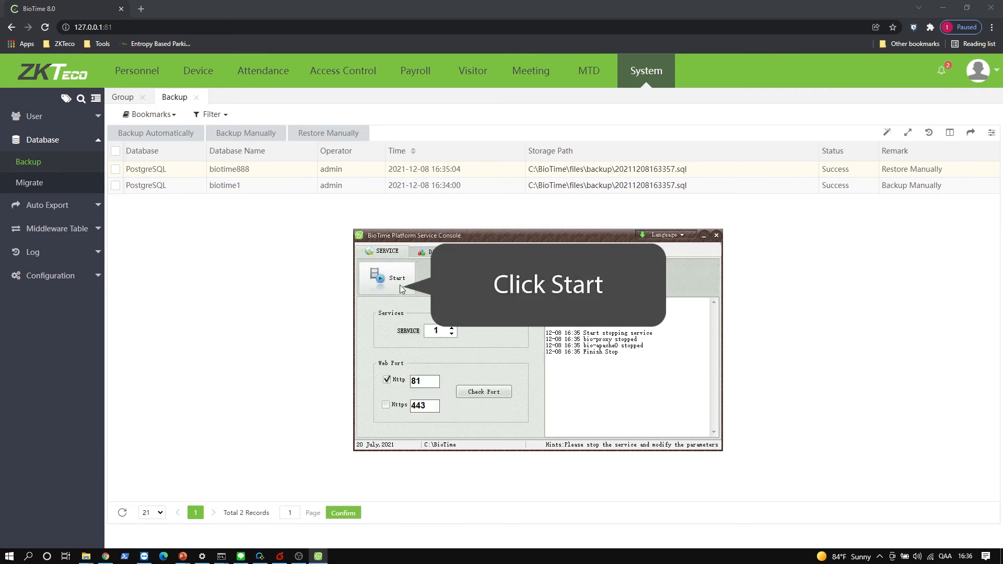
{"action": "left_click", "coordinate": [400, 285]}
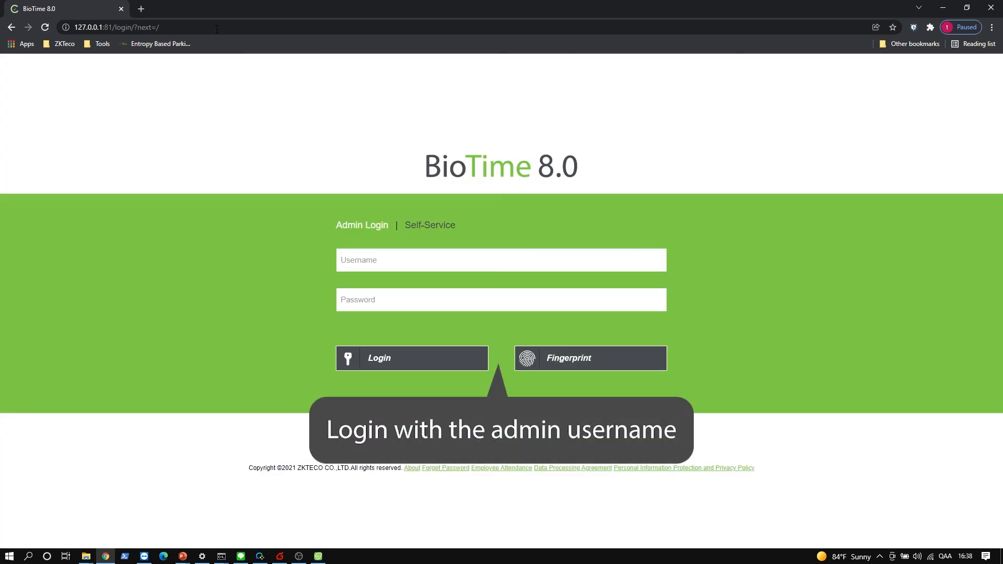
- Sign in to BioTime with the admin username and the account password
{"action": "left_click", "coordinate": [360, 257]}
{"action": "type", "text": "admin"}
{"action": "key", "text": "Tab"}
{"action": "type", "text": "admin123"}
{"action": "key", "text": "Return"}
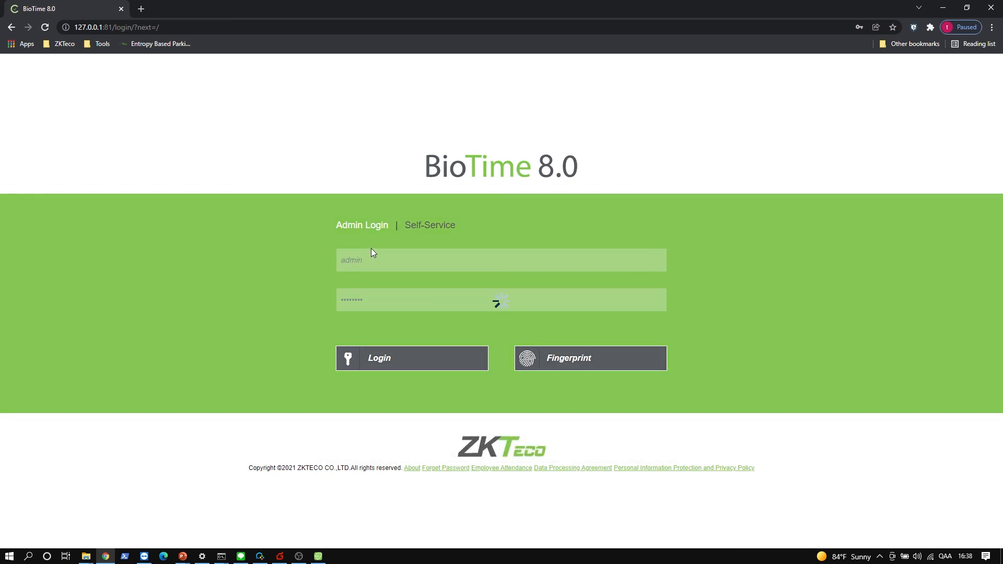